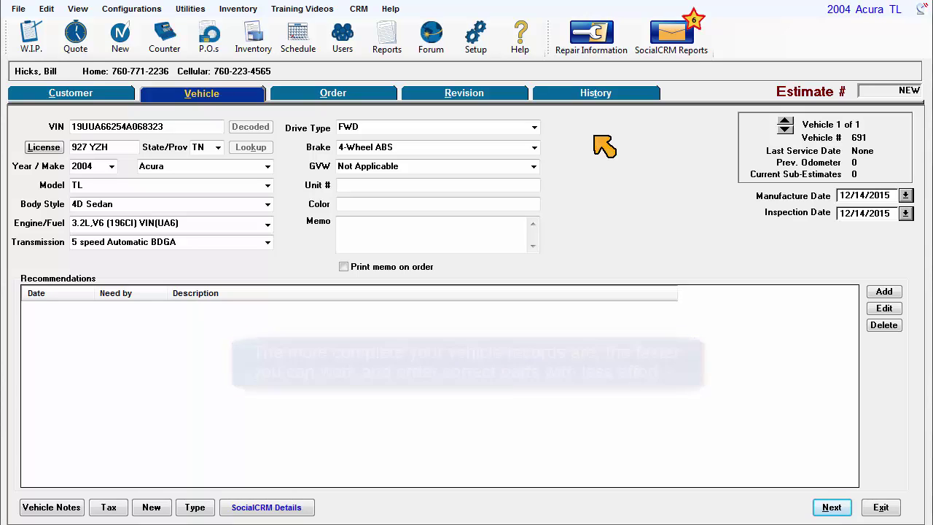
Step: Search the customer database for the vehicle with unit number HR3 and close the resulting unit list without choosing one
{"action": "left_click", "coordinate": [491, 185]}
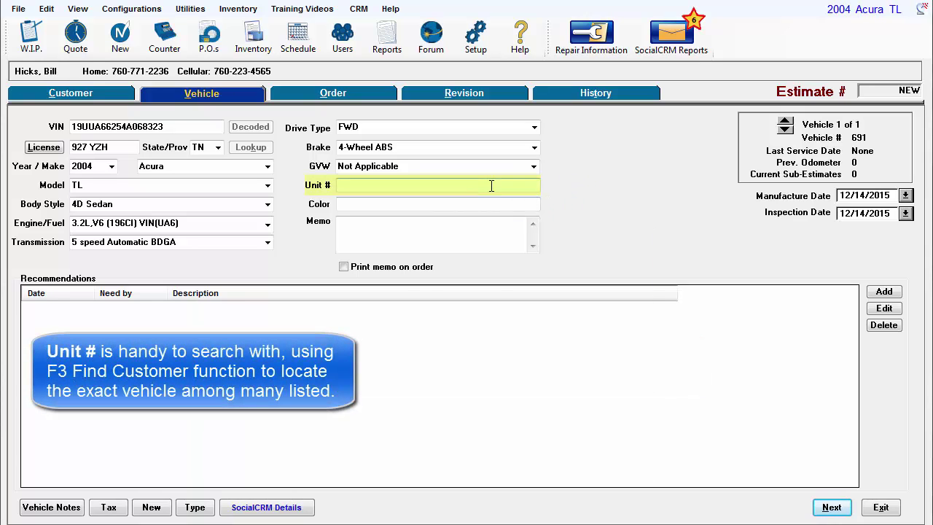
{"action": "key", "text": "F3"}
{"action": "type", "text": "HR3"}
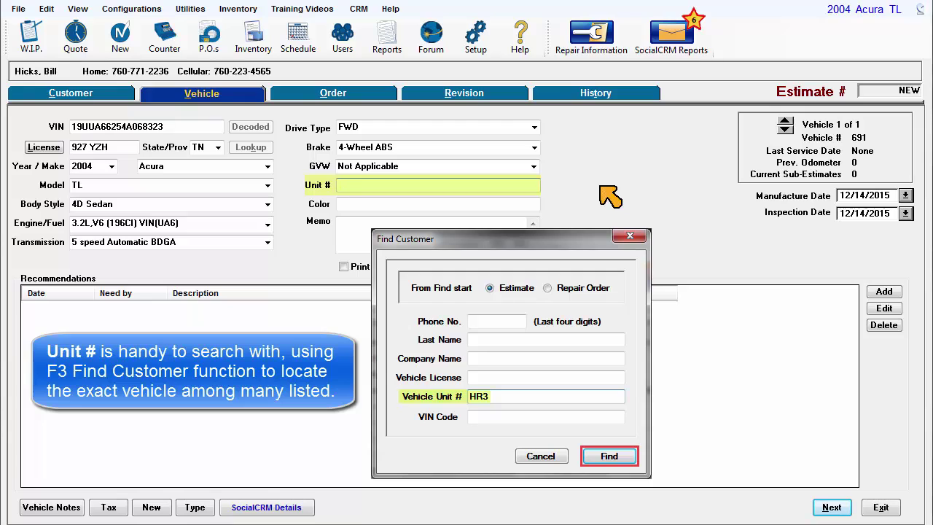
{"action": "key", "text": "Return"}
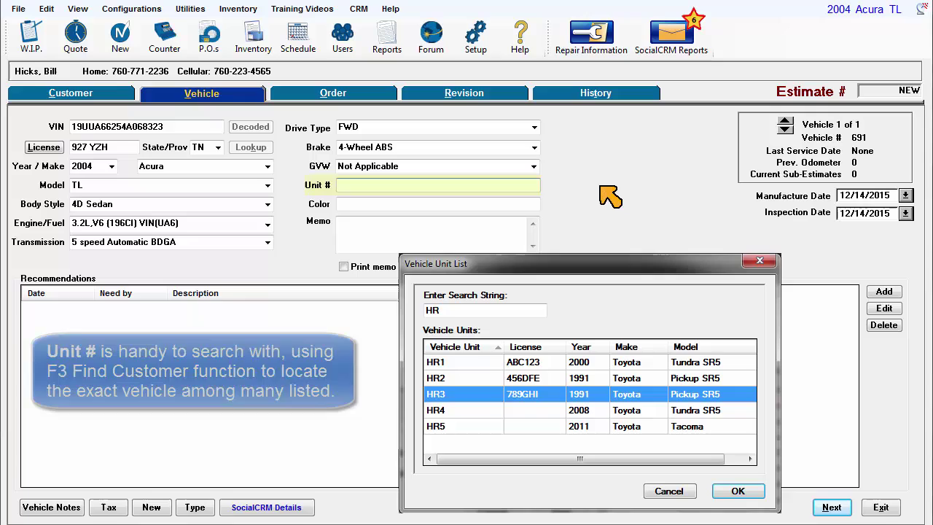
{"action": "key", "text": "Escape"}
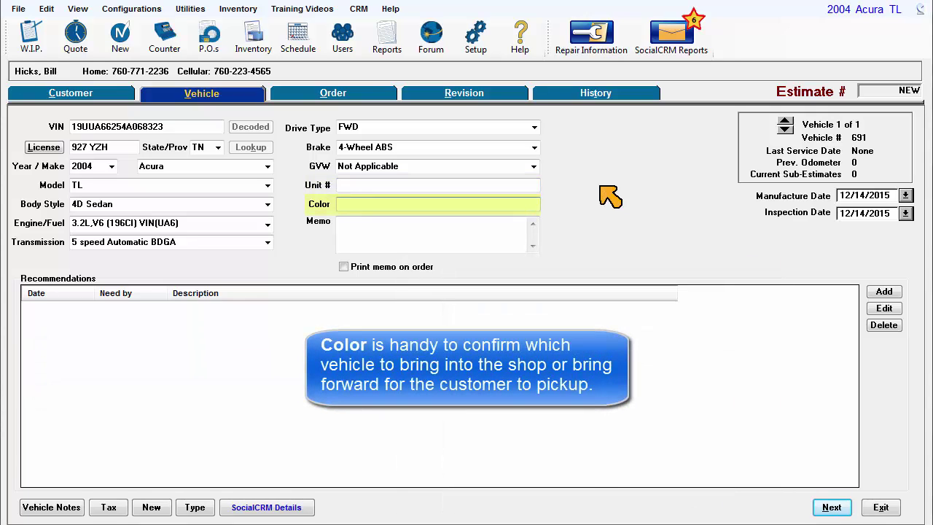
Step: Set the vehicle's color to Green and enter the memo "Wheel wrench in glovebox", keeping it off the printed order
{"action": "type", "text": "Green"}
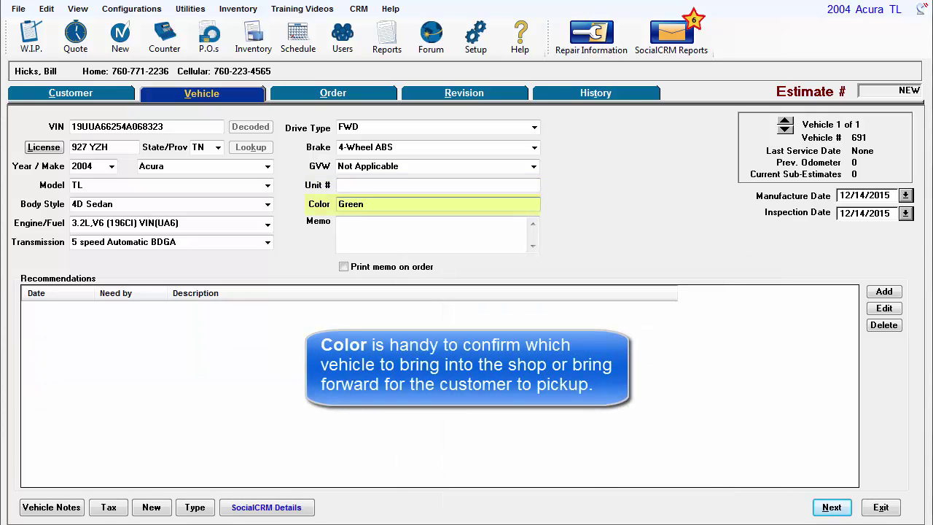
{"action": "left_click", "coordinate": [339, 224]}
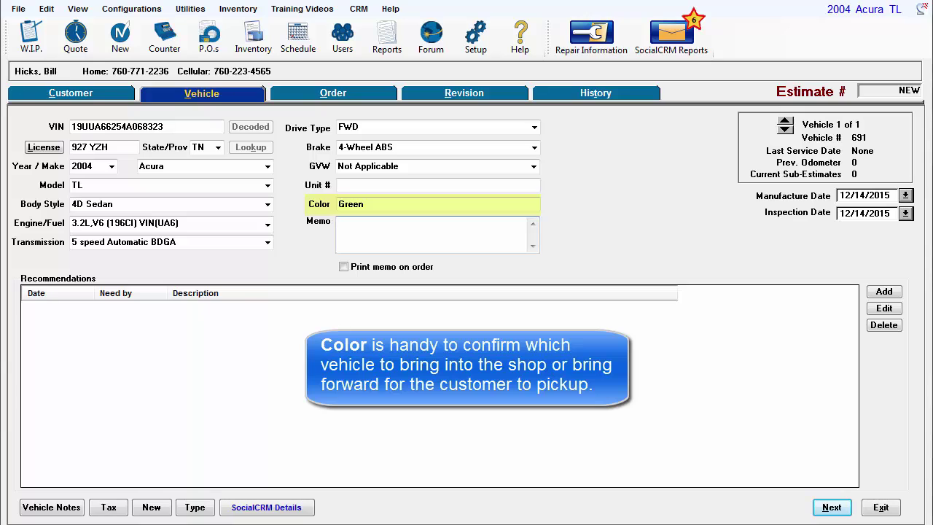
{"action": "type", "text": "Wheel "}
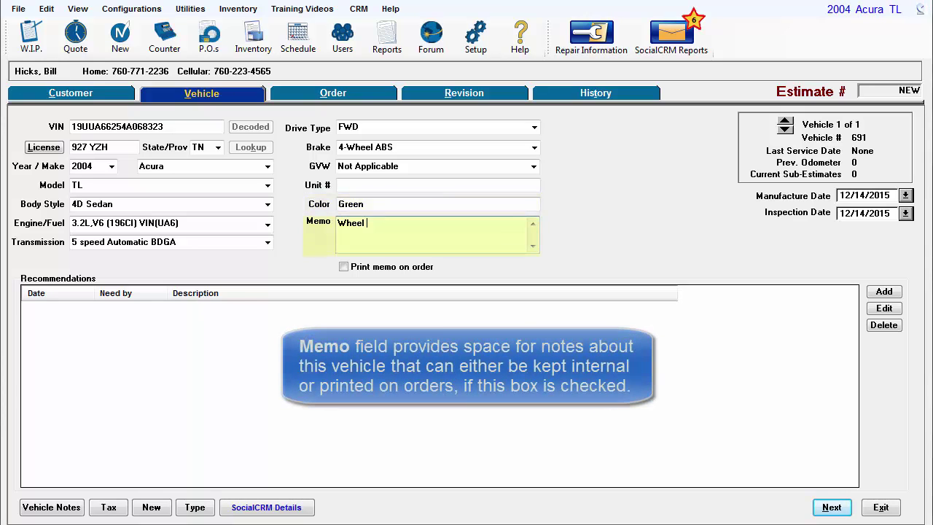
{"action": "type", "text": "wrench in glovebox"}
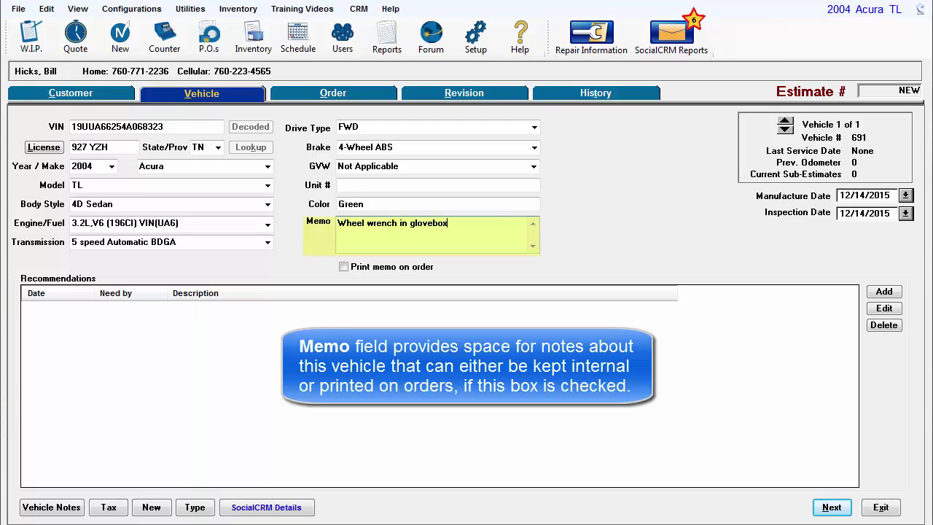
{"action": "left_click", "coordinate": [364, 267]}
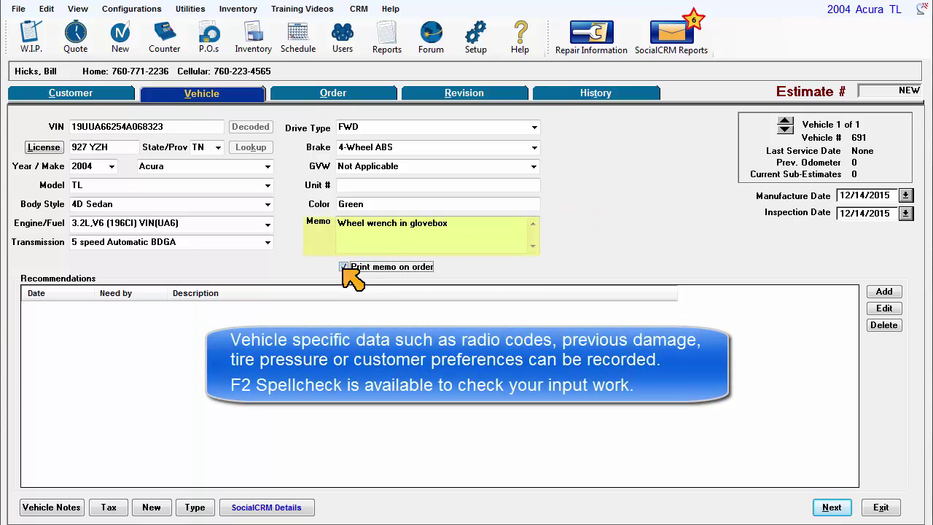
{"action": "left_click", "coordinate": [343, 267]}
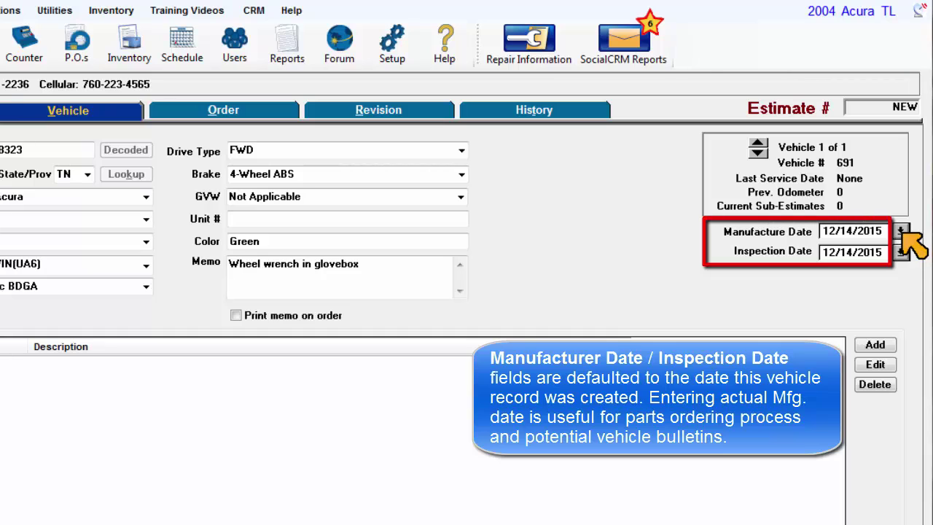
Step: Set the vehicle's manufacture date to 03/16/2004 and its inspection date to 12/14/2016
{"action": "left_click", "coordinate": [851, 231]}
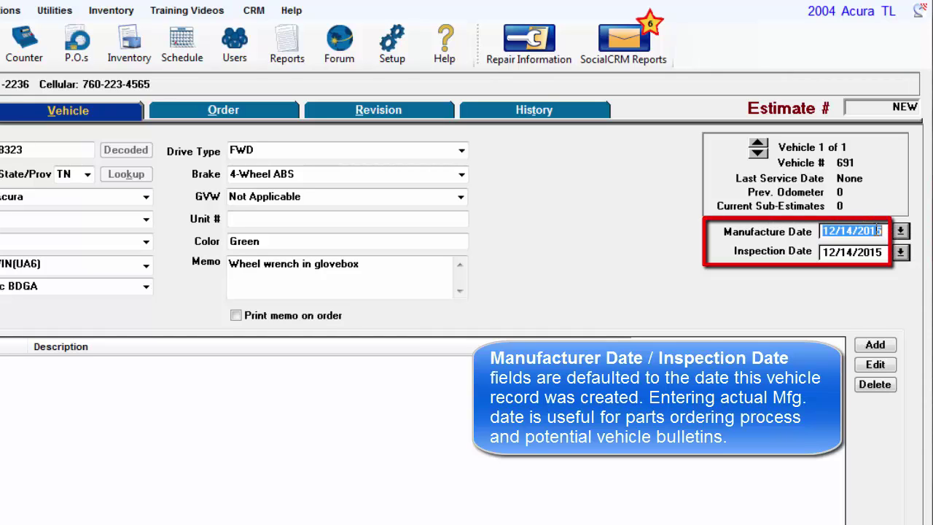
{"action": "type", "text": "03/16/"}
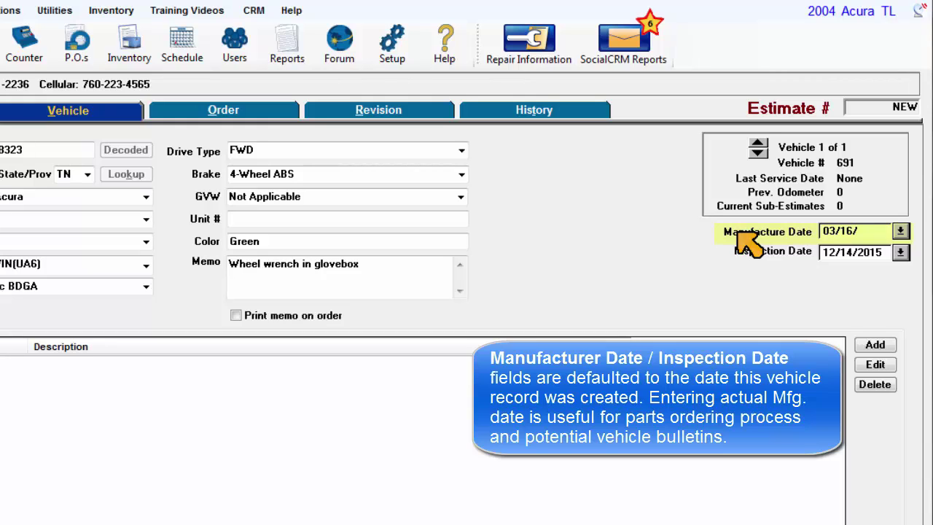
{"action": "type", "text": "2004"}
{"action": "left_click", "coordinate": [887, 252]}
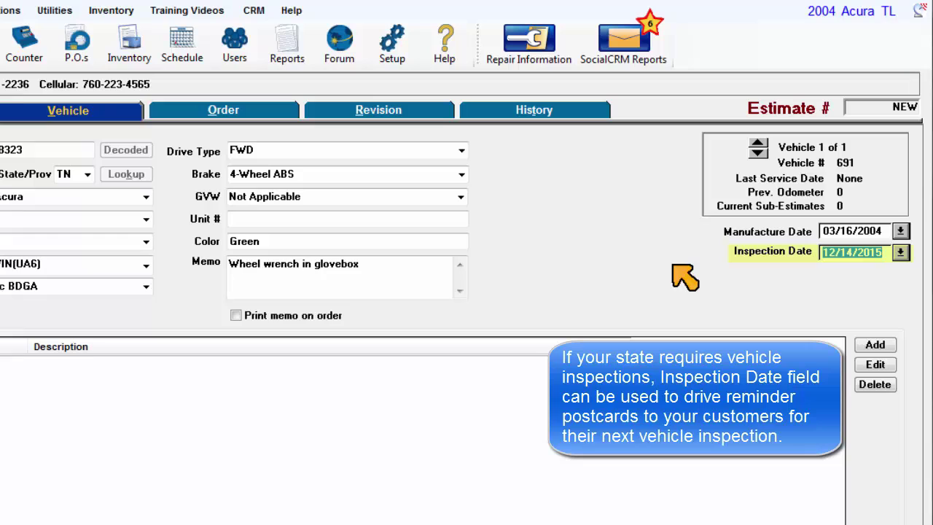
{"action": "left_click", "coordinate": [883, 253]}
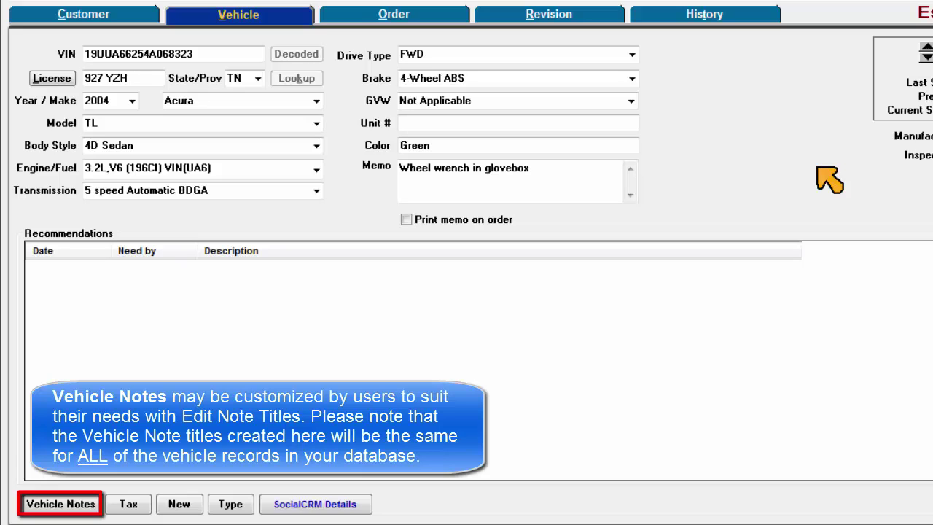
Step: Review the vehicle's note fields and titles and its tax list, closing them without changes
{"action": "left_click", "coordinate": [77, 503]}
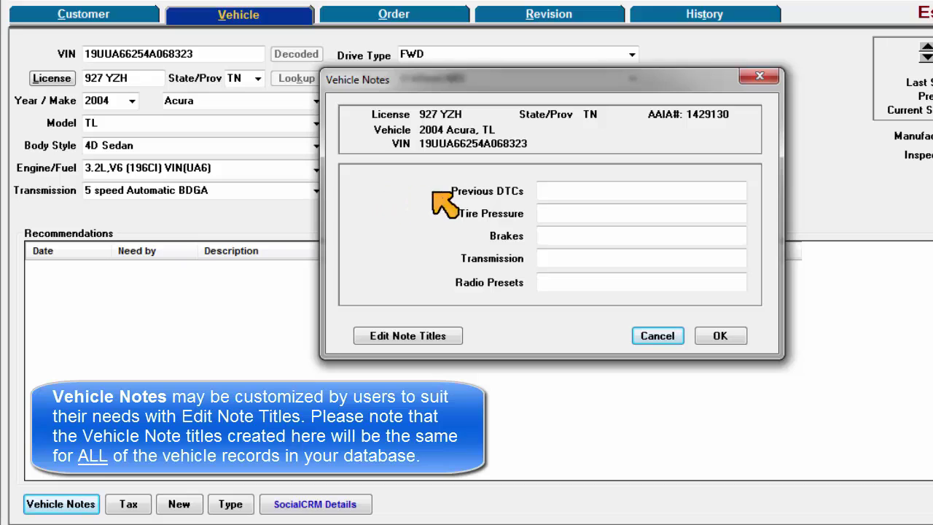
{"action": "left_click", "coordinate": [423, 336]}
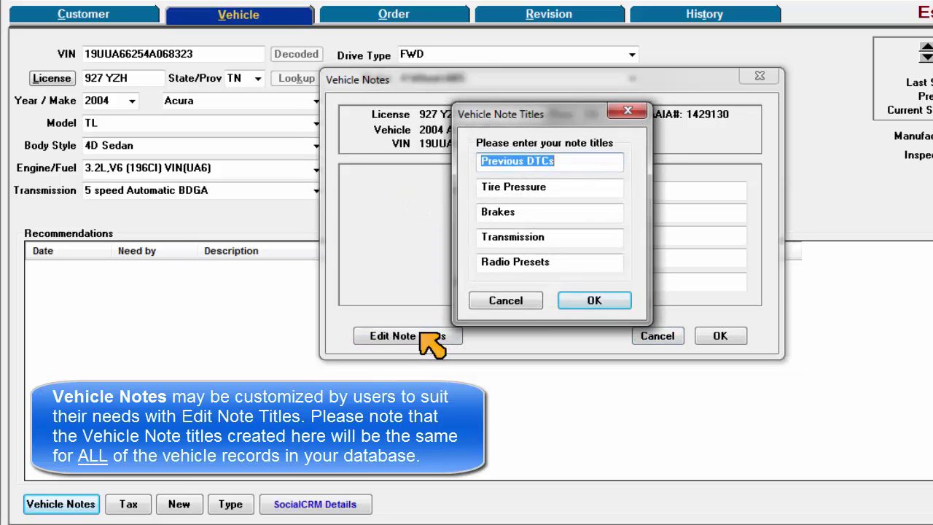
{"action": "left_click", "coordinate": [504, 300]}
{"action": "left_click", "coordinate": [660, 337]}
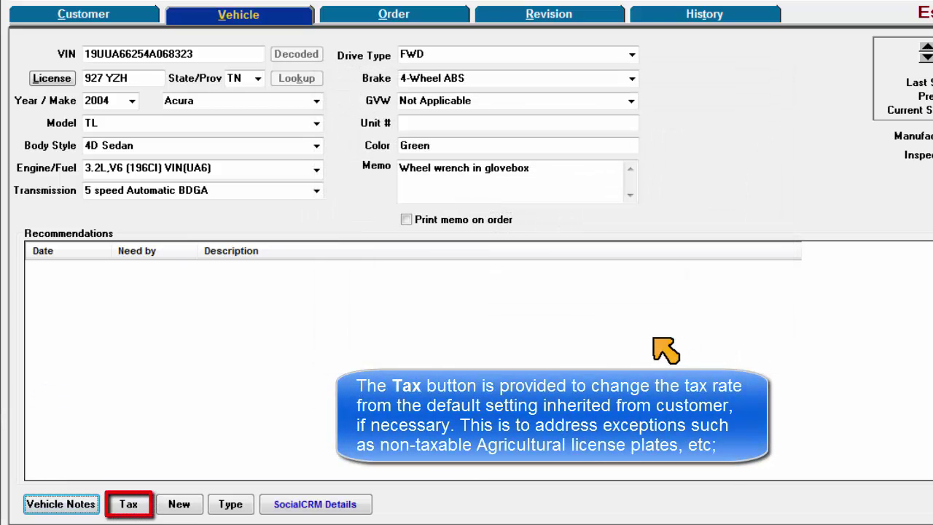
{"action": "left_click", "coordinate": [128, 504]}
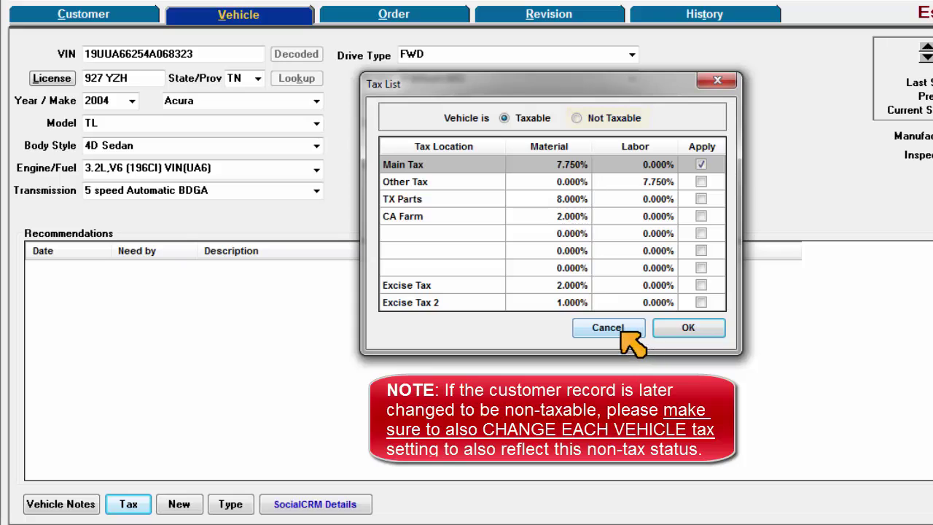
{"action": "left_click", "coordinate": [609, 329]}
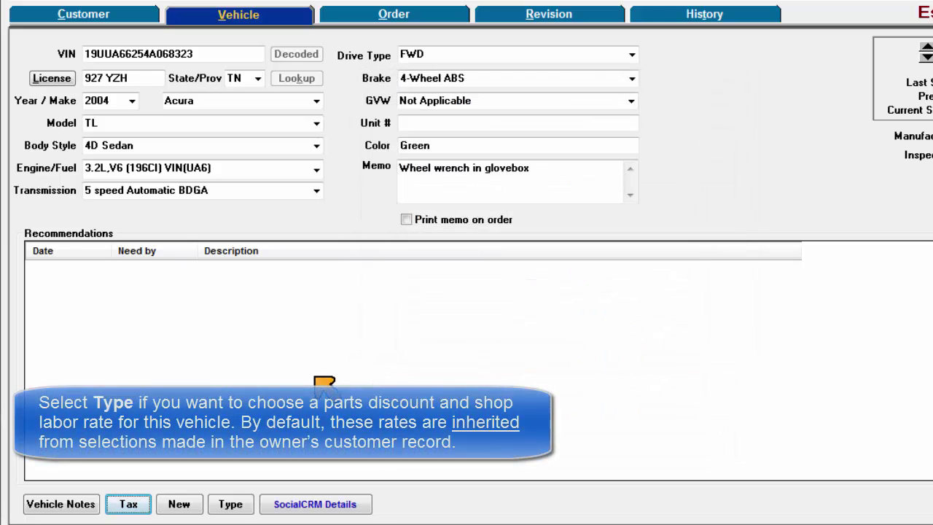
Step: Override the vehicle's inherited rates with only the Normal parts type and the Labor Rate labor type
{"action": "left_click", "coordinate": [232, 505]}
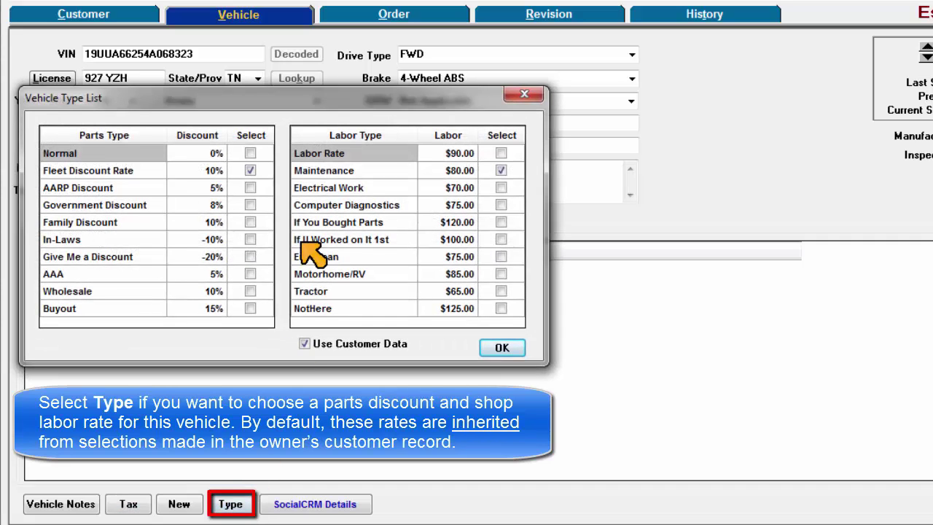
{"action": "left_click", "coordinate": [250, 153]}
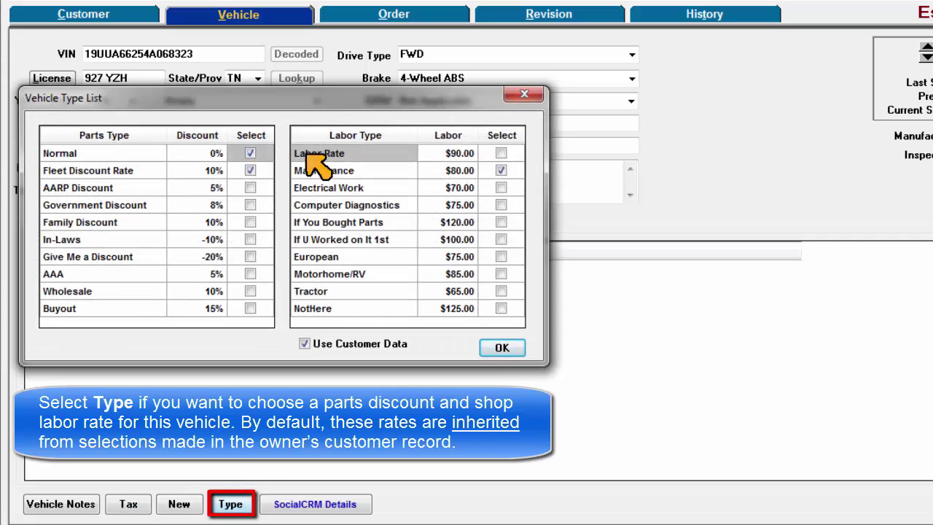
{"action": "left_click", "coordinate": [501, 153]}
{"action": "left_click", "coordinate": [499, 170]}
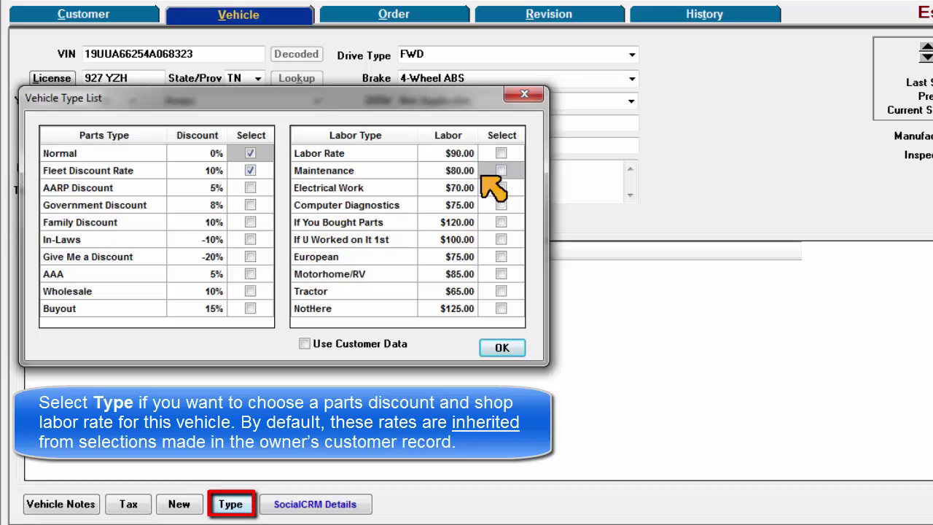
{"action": "left_click", "coordinate": [501, 153]}
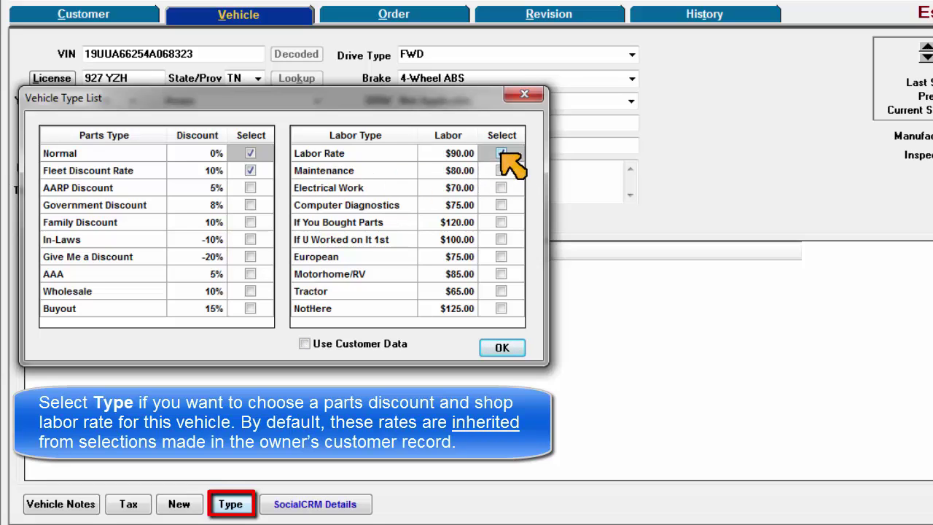
{"action": "left_click", "coordinate": [250, 171]}
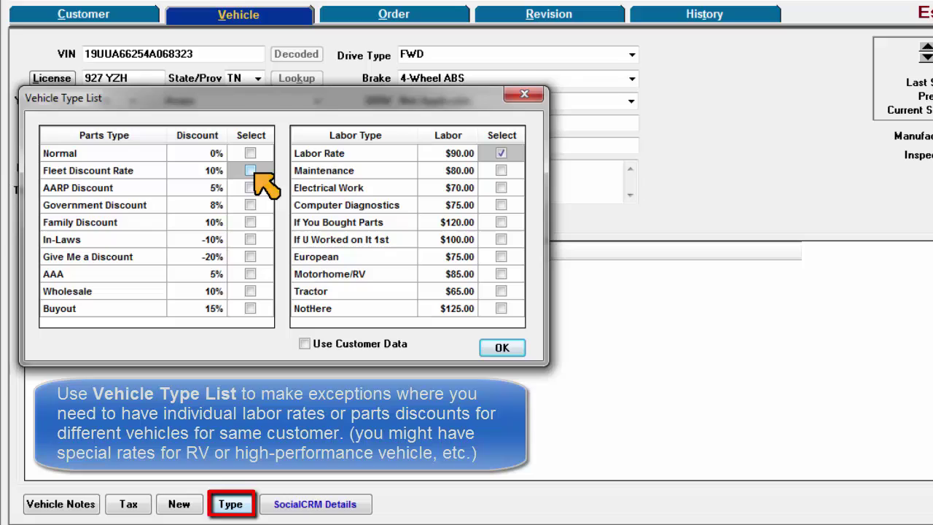
{"action": "left_click", "coordinate": [250, 154]}
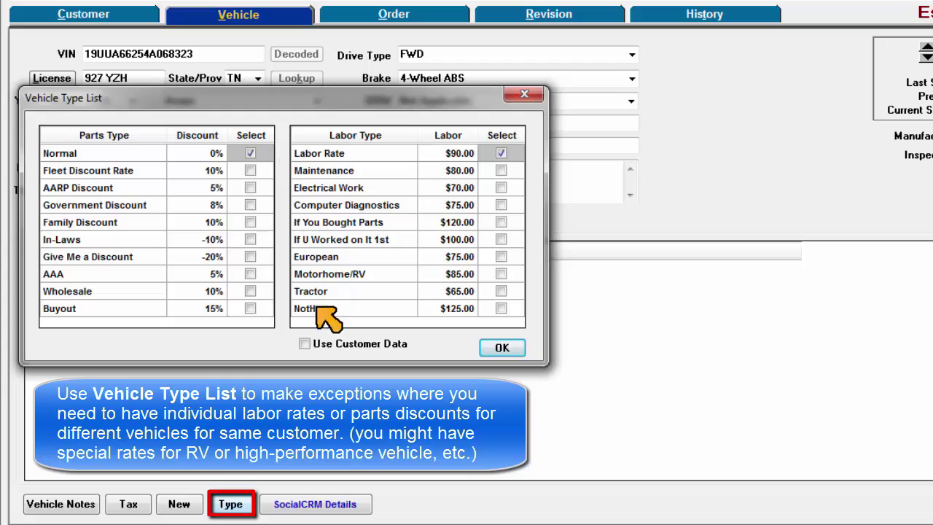
Step: Restore the customer data as the source of the vehicle's parts and labor types, accept, and exit the vehicle record
{"action": "left_click", "coordinate": [305, 342]}
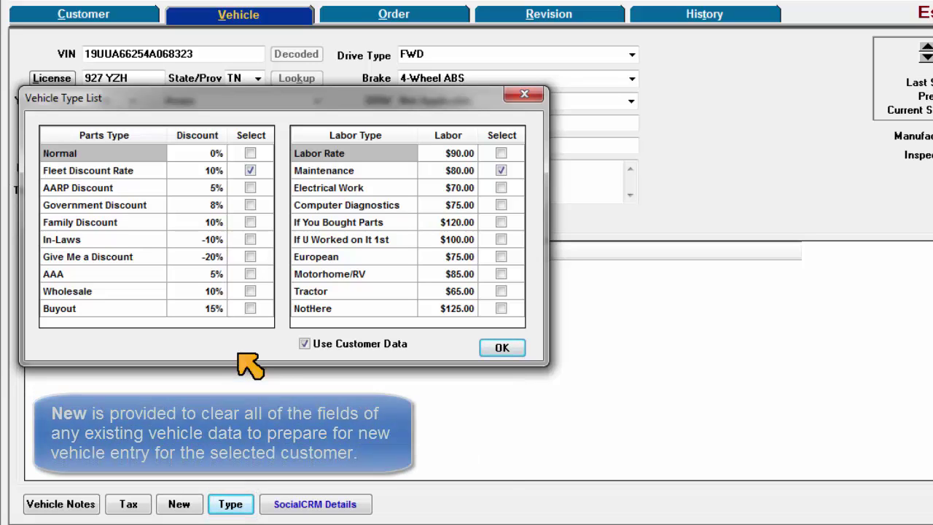
{"action": "left_click", "coordinate": [491, 347]}
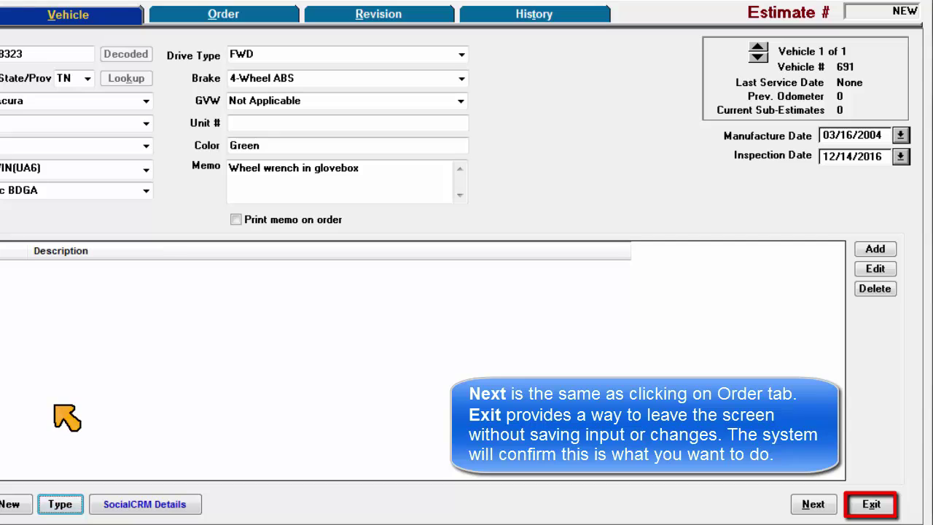
{"action": "left_click", "coordinate": [872, 505]}
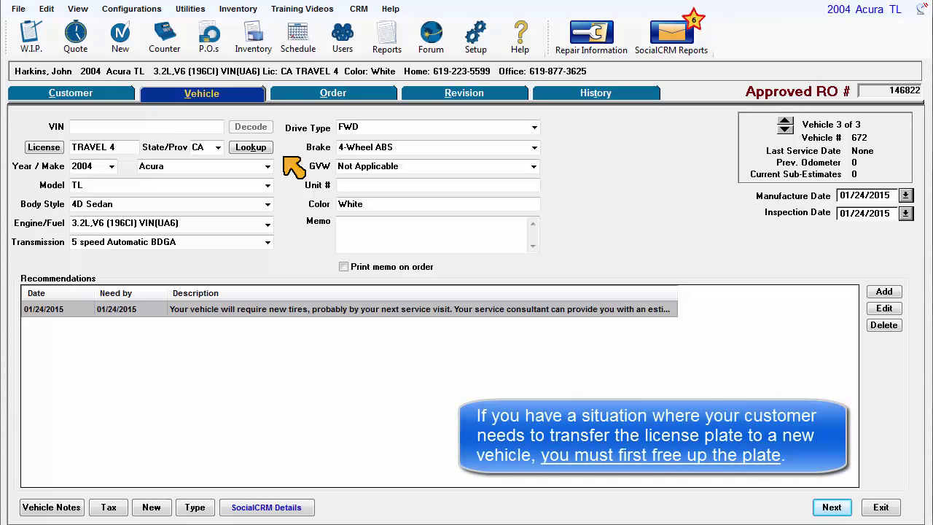
Step: Delete the license plate from the existing white Acura TL record and exit, confirming the plate's deletion
{"action": "left_click_drag", "start_coordinate": [120, 148], "coordinate": [72, 150]}
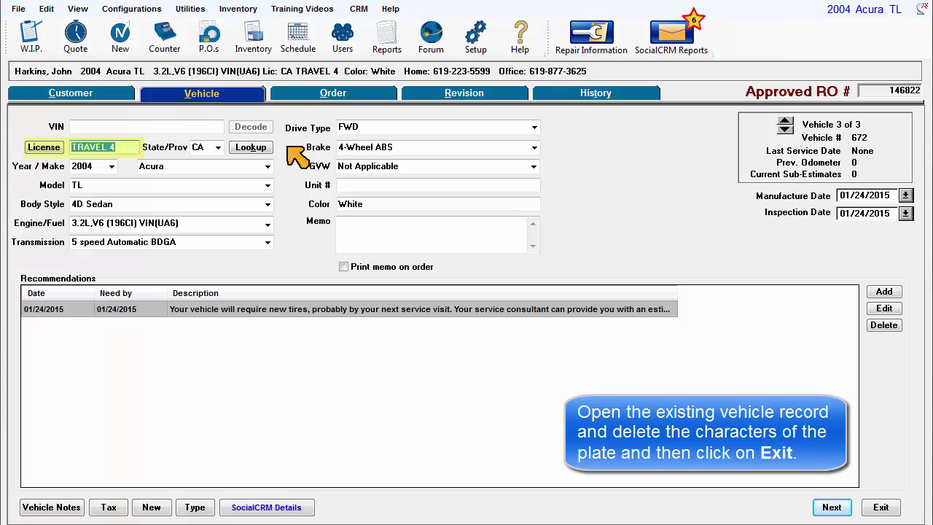
{"action": "key", "text": "Delete"}
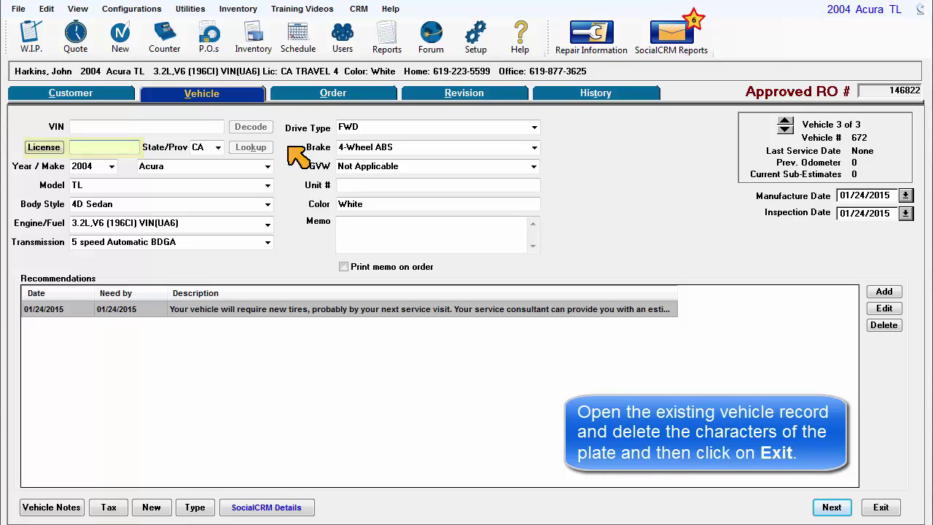
{"action": "left_click", "coordinate": [879, 507]}
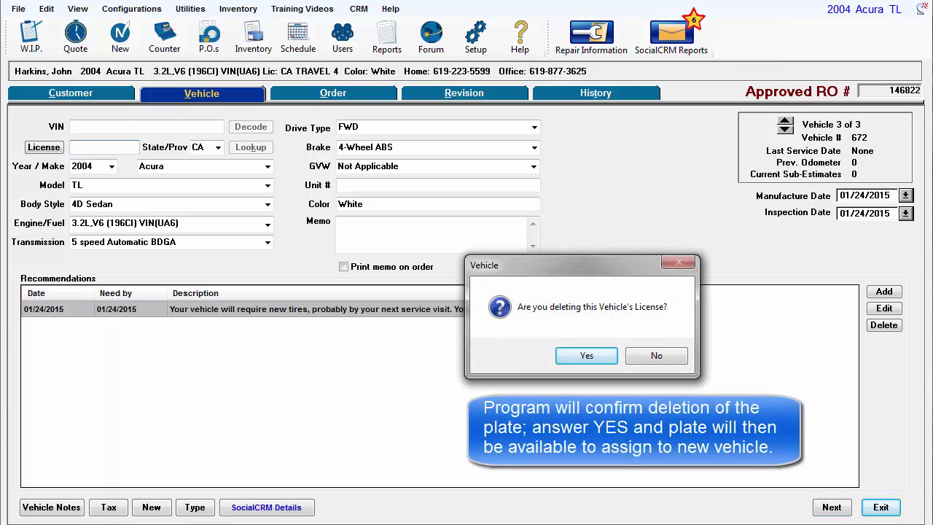
{"action": "left_click", "coordinate": [591, 357]}
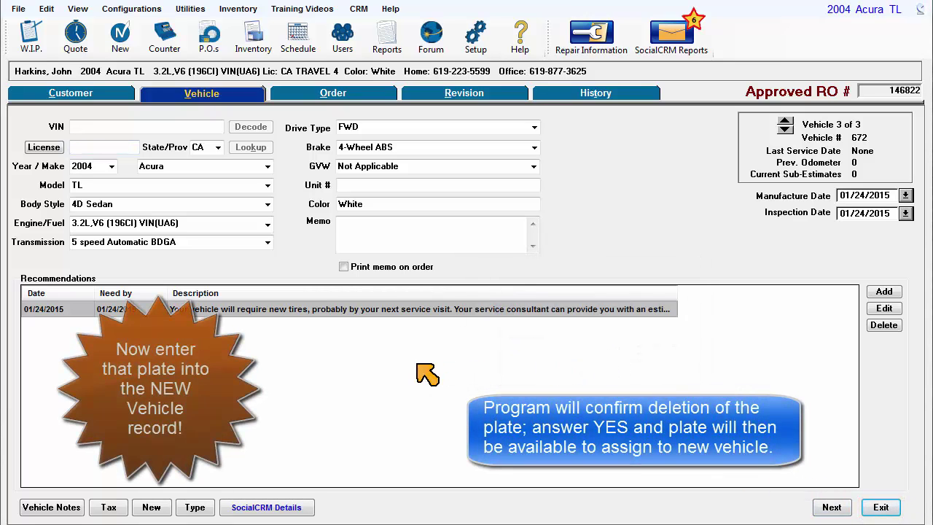